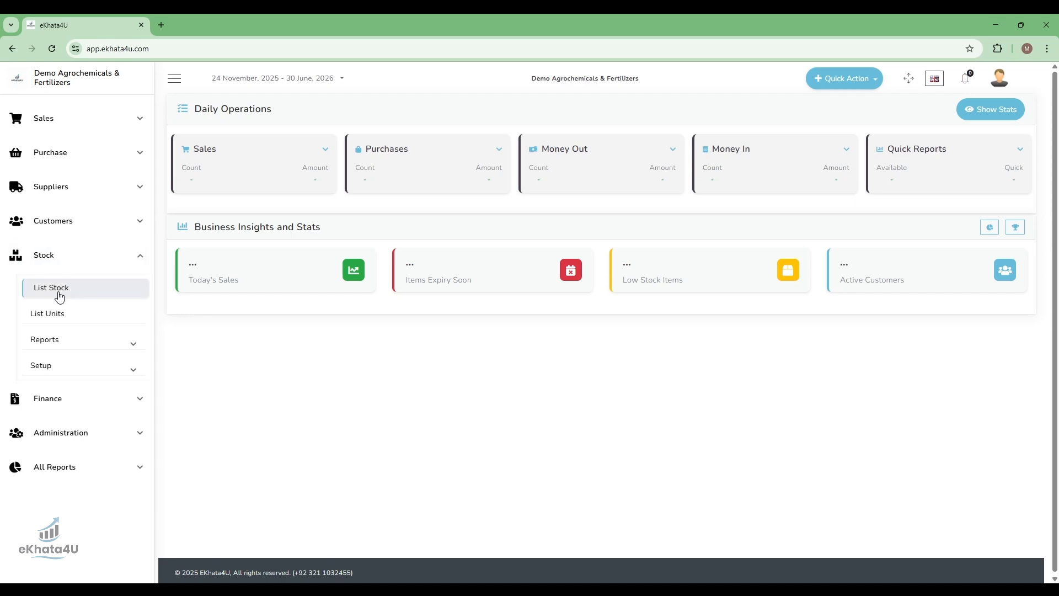
# - Open the stock list and look over its search criteria and listed items
pyautogui.click(67, 298)
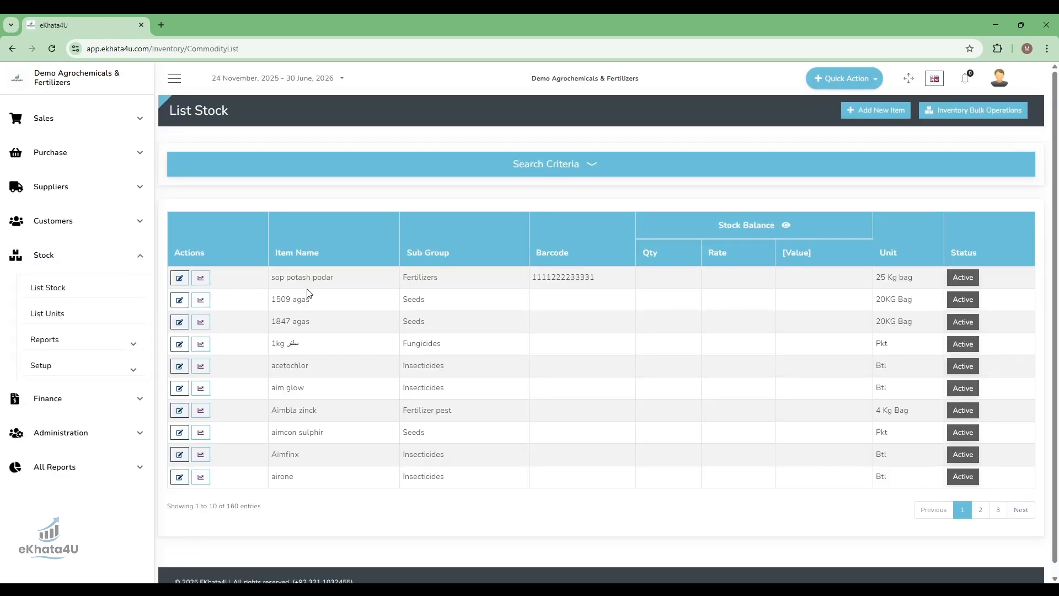
pyautogui.click(575, 161)
pyautogui.scroll(-2, 789, 356)
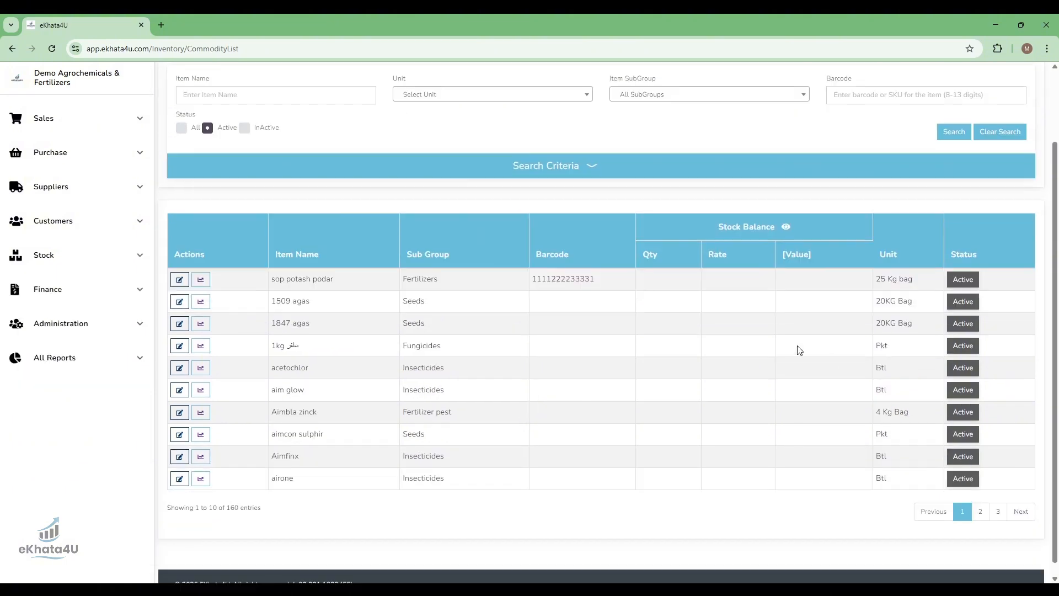
pyautogui.scroll(2, 622, 326)
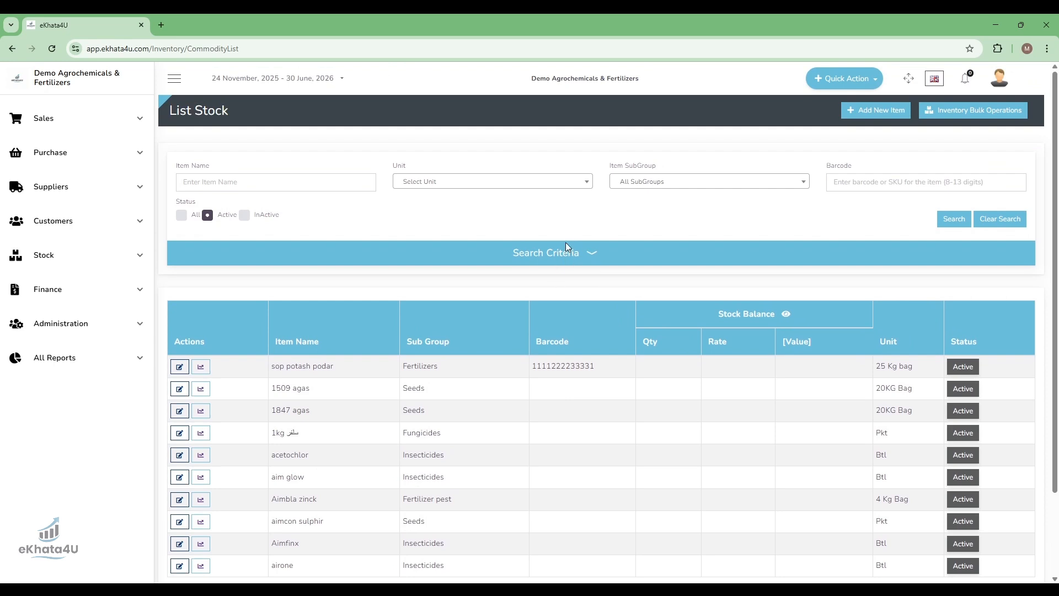
pyautogui.click(577, 259)
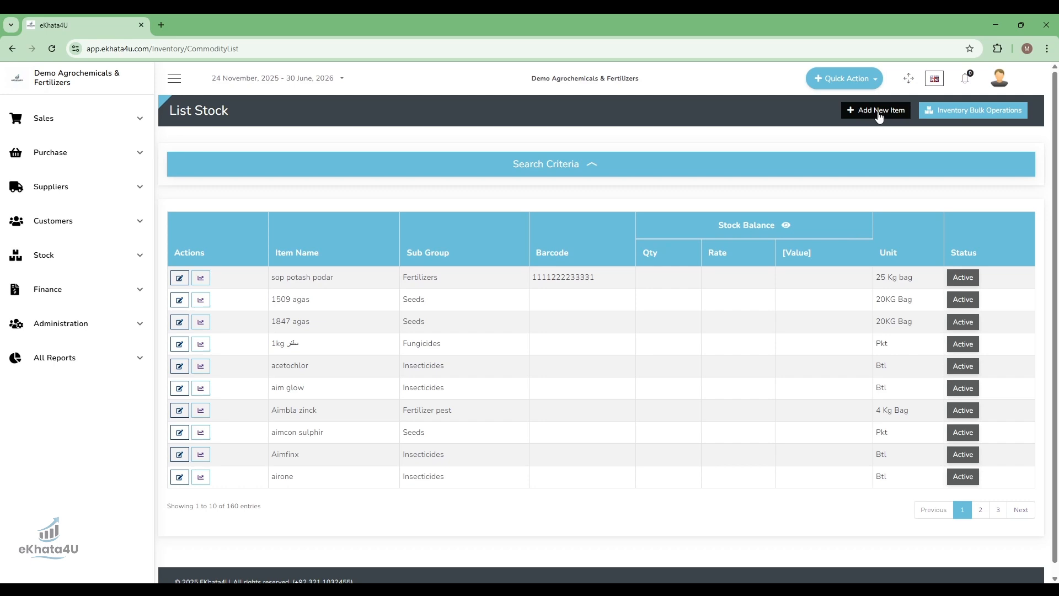
# - Start a new stock item through the quick actions and name it Demo Test 012
pyautogui.click(859, 86)
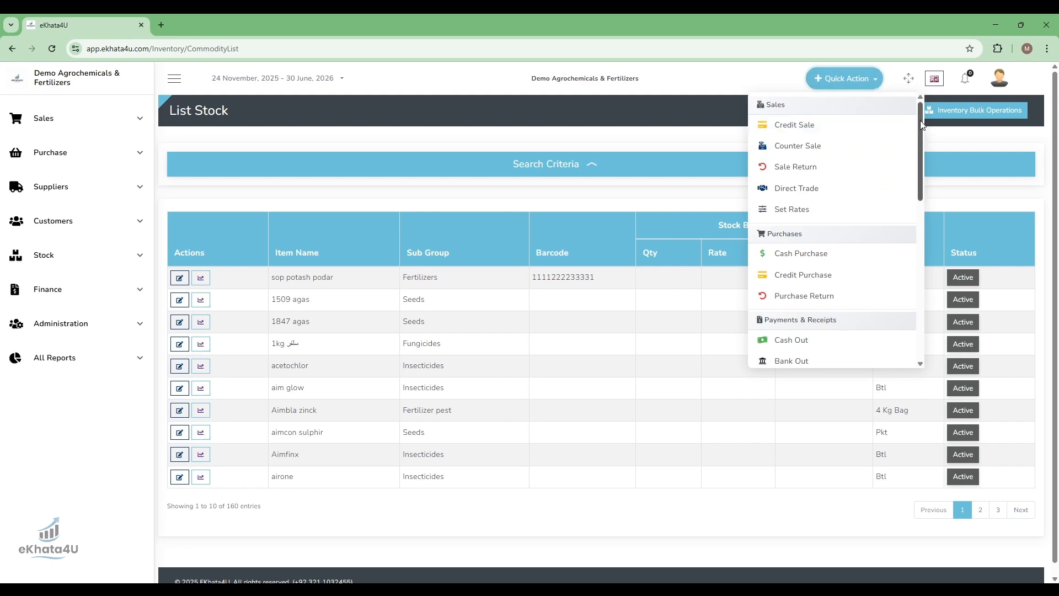
pyautogui.moveTo(921, 125); pyautogui.dragTo(921, 251)
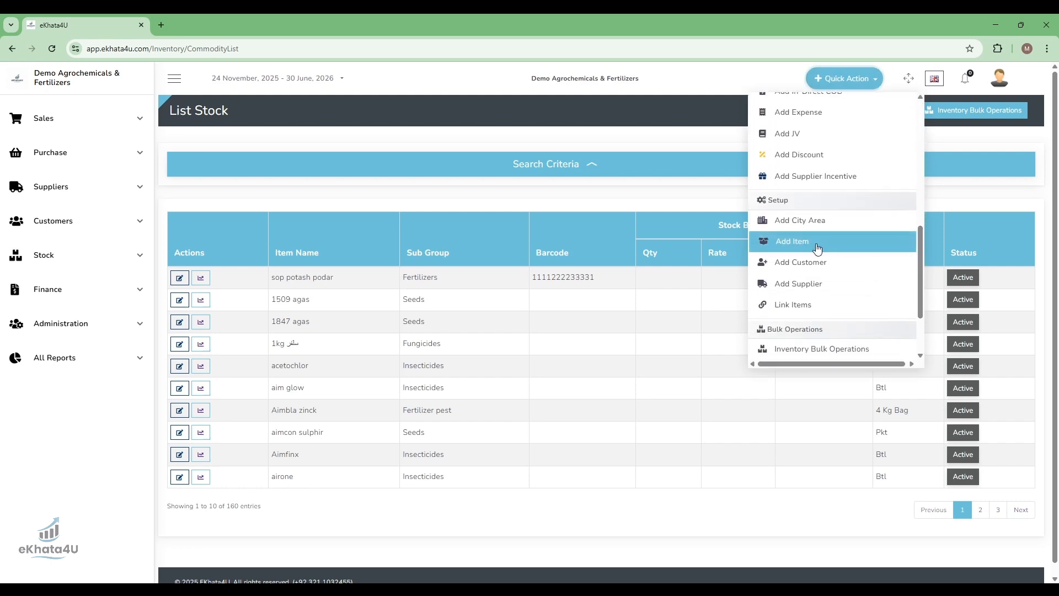
pyautogui.click(808, 247)
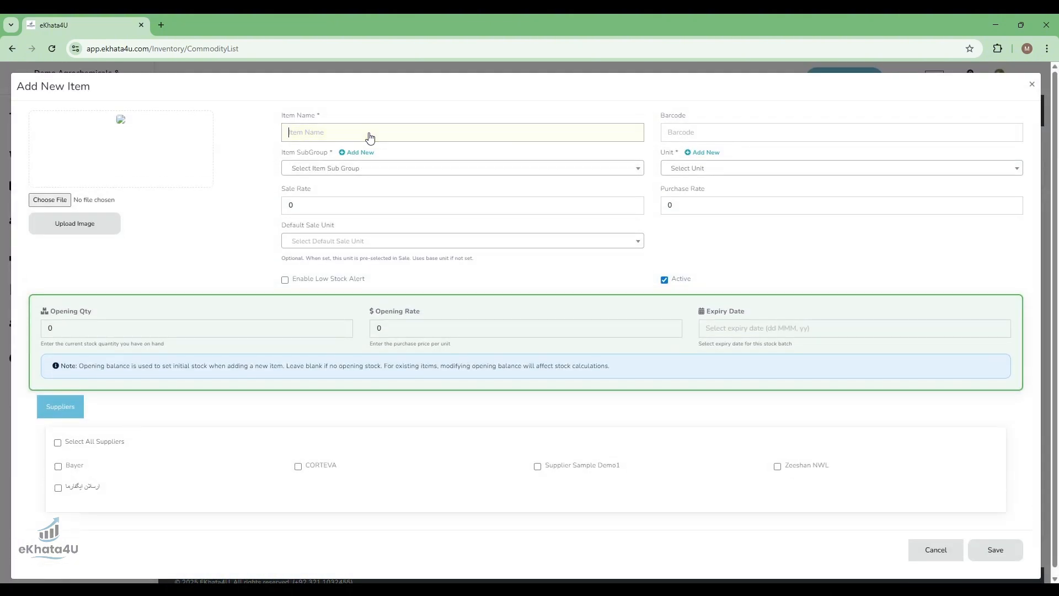
pyautogui.click(229, 128)
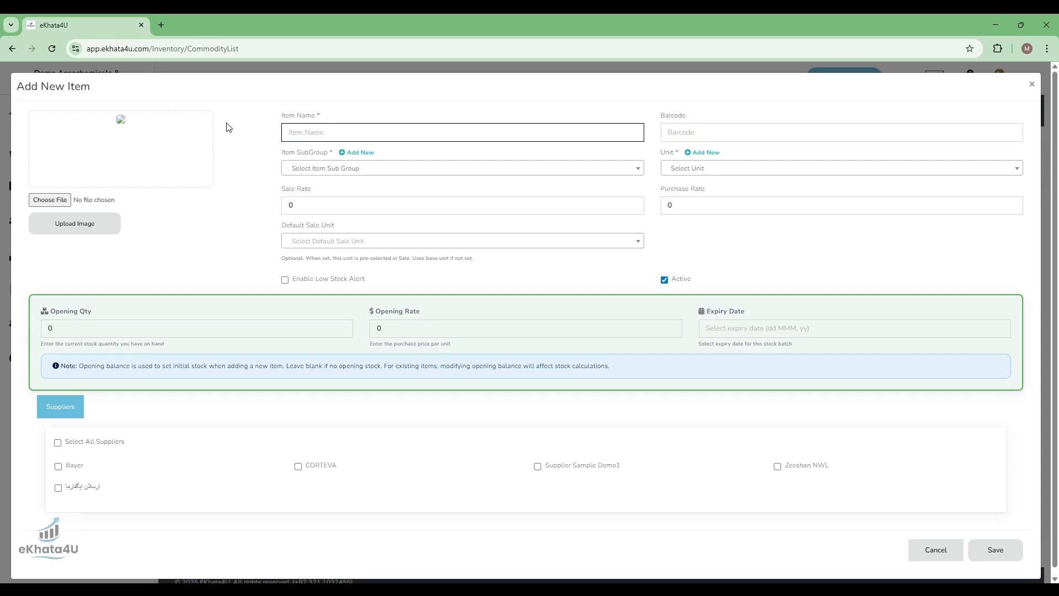
pyautogui.click(343, 132)
pyautogui.write('Demo Test 012')
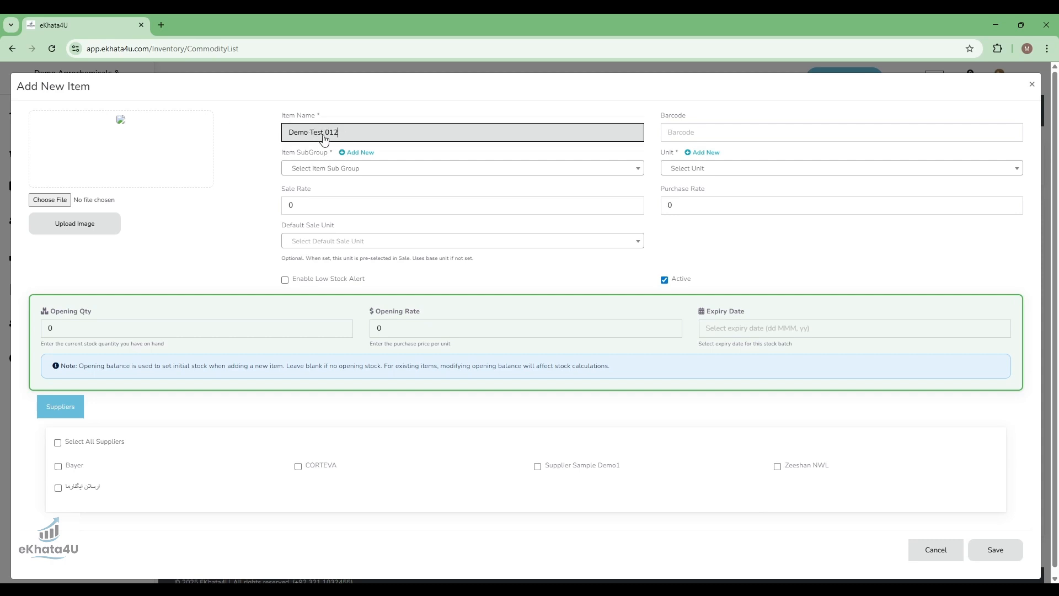
pyautogui.click(754, 183)
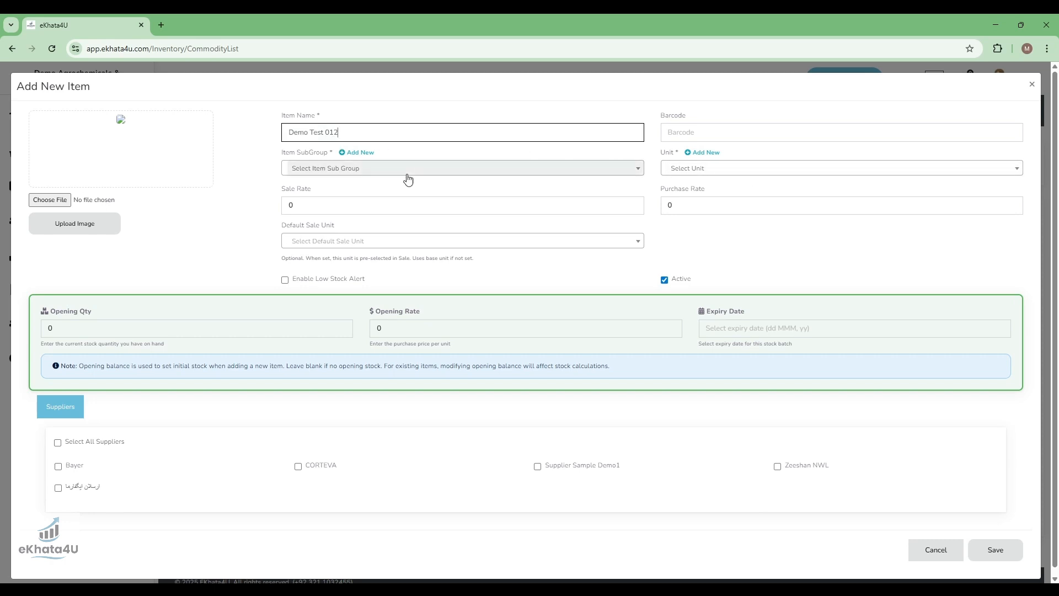
# - Set the item's subgroup to Fertilizers and its unit to 50 Kg bag
pyautogui.click(363, 173)
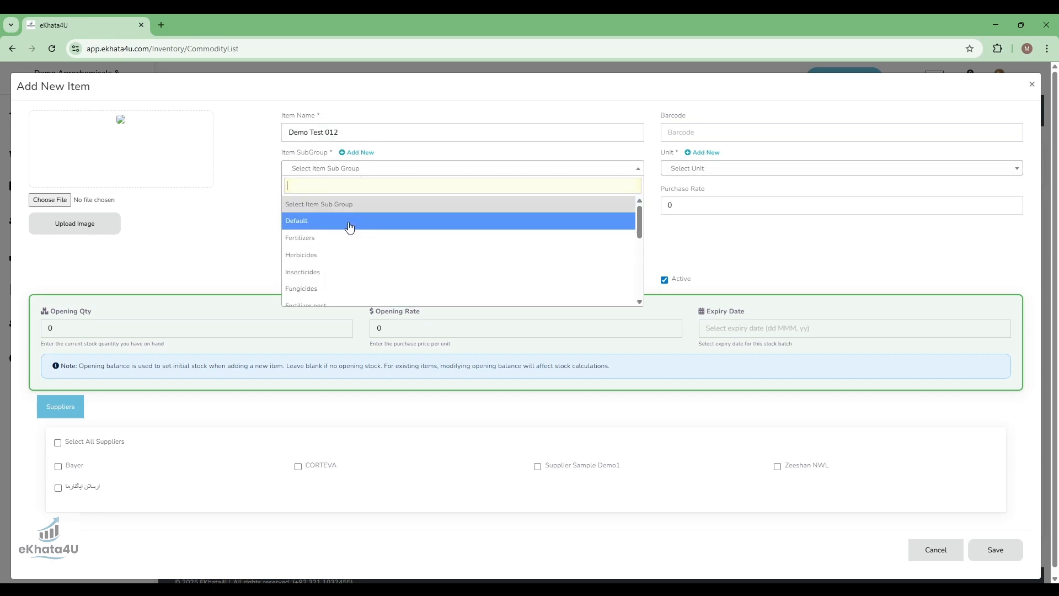
pyautogui.click(326, 241)
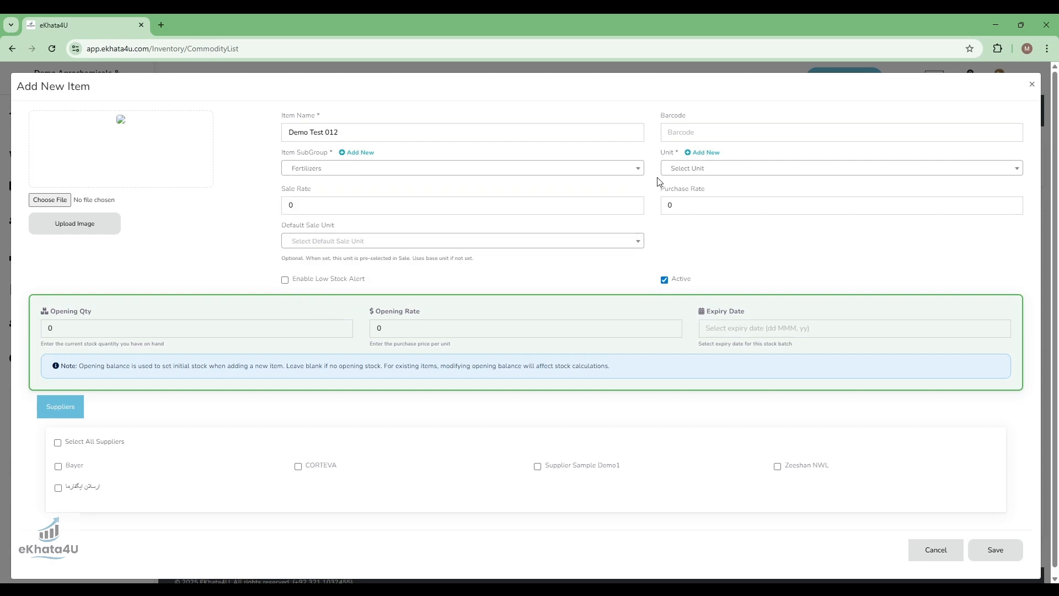
pyautogui.click(706, 175)
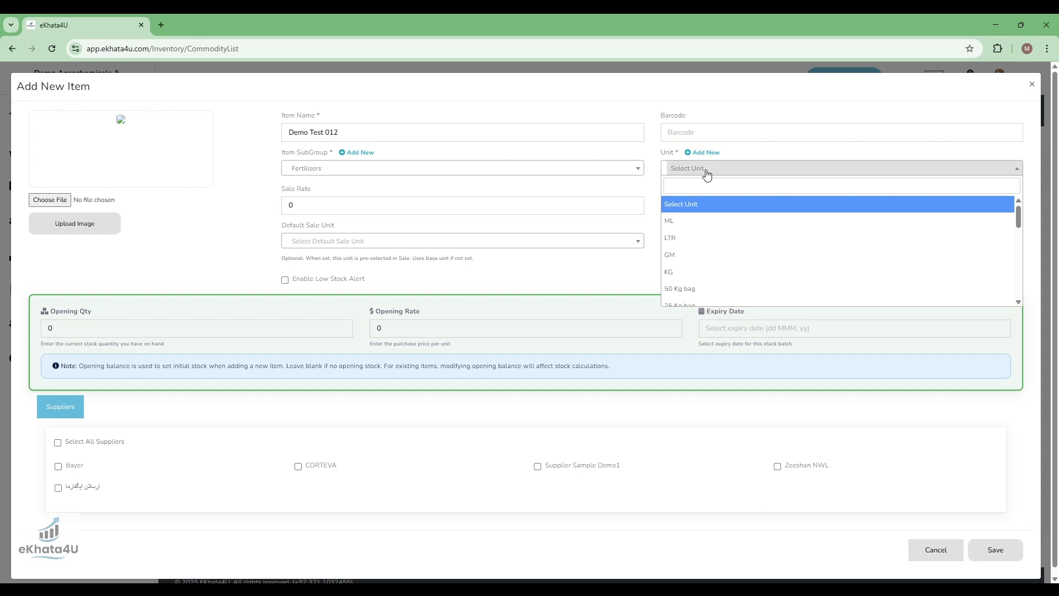
pyautogui.write('50')
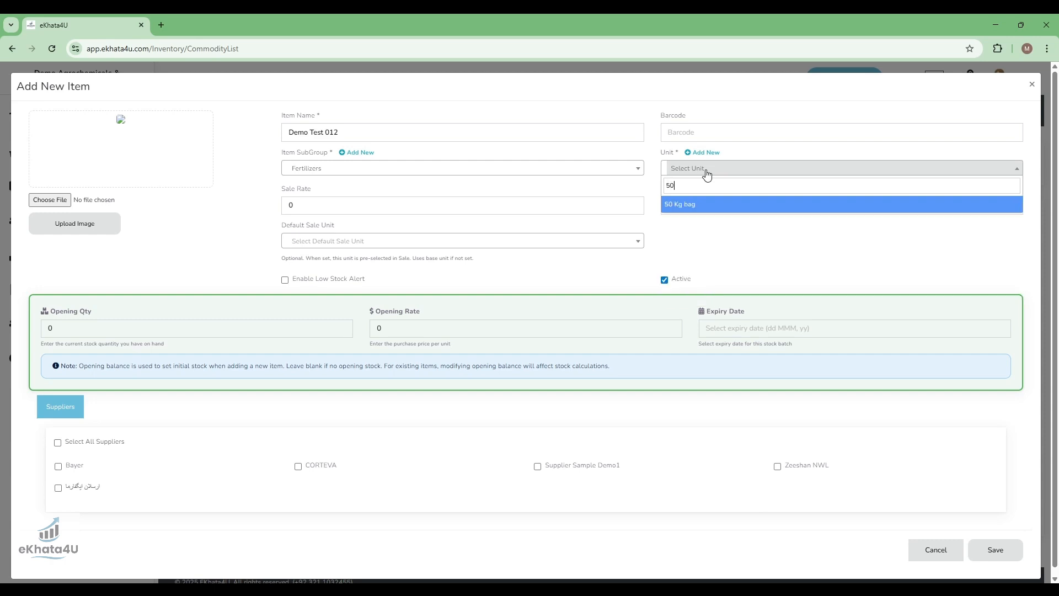
pyautogui.press('Return')
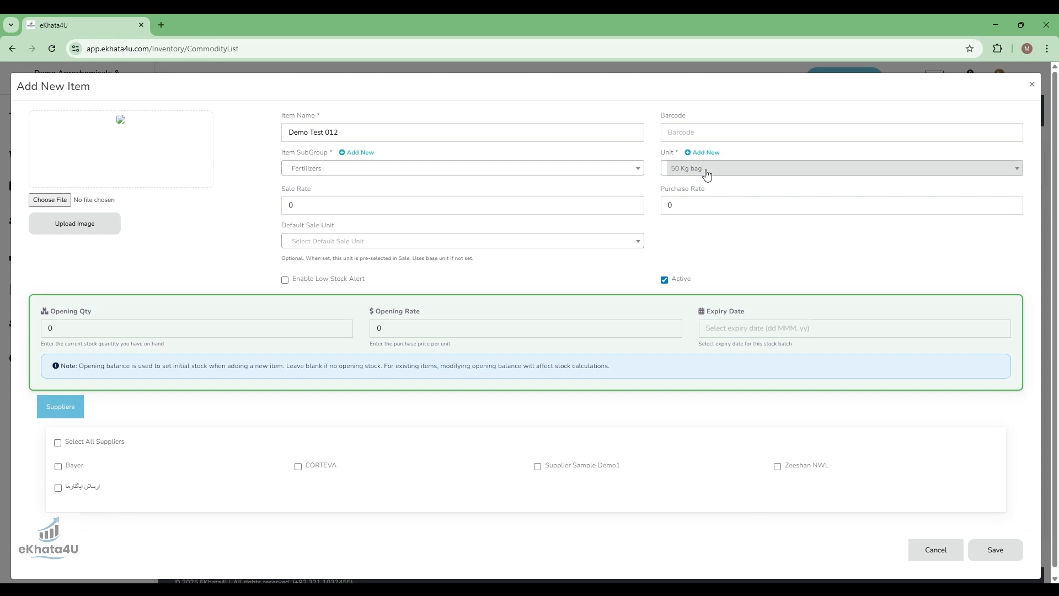
pyautogui.click(707, 174)
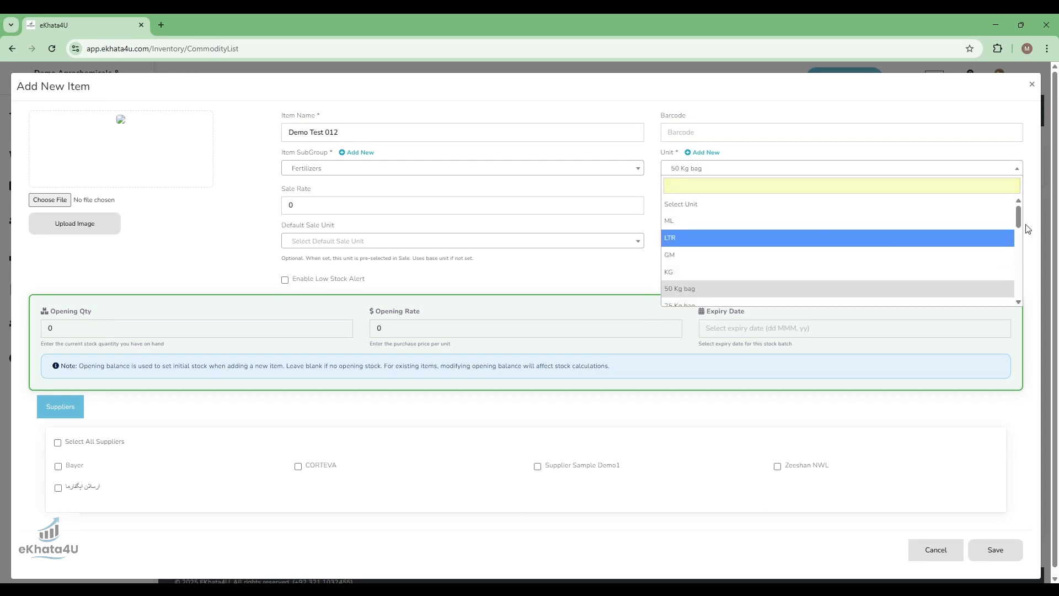
pyautogui.scroll(-2, 1018, 220)
pyautogui.moveTo(1013, 230)
pyautogui.mouseDown()
pyautogui.moveTo(1010, 291)
pyautogui.moveTo(1024, 212)
pyautogui.moveTo(1018, 224)
pyautogui.mouseUp()
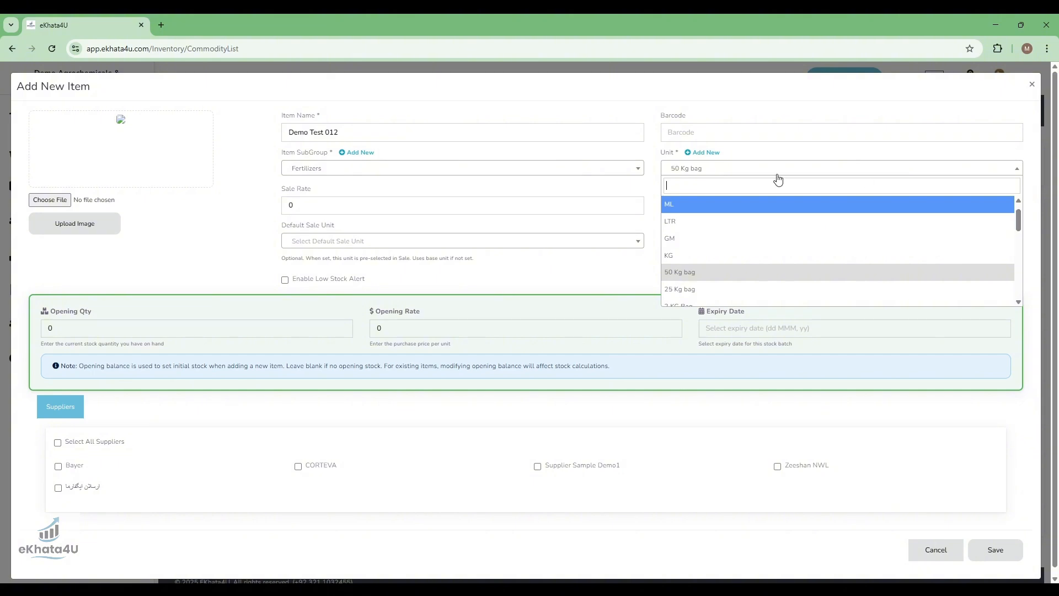
pyautogui.click(624, 186)
# - Set the sale rate to 8600 and the purchase rate to 8300, with 50 Kg bag as the default sale unit
pyautogui.click(351, 213)
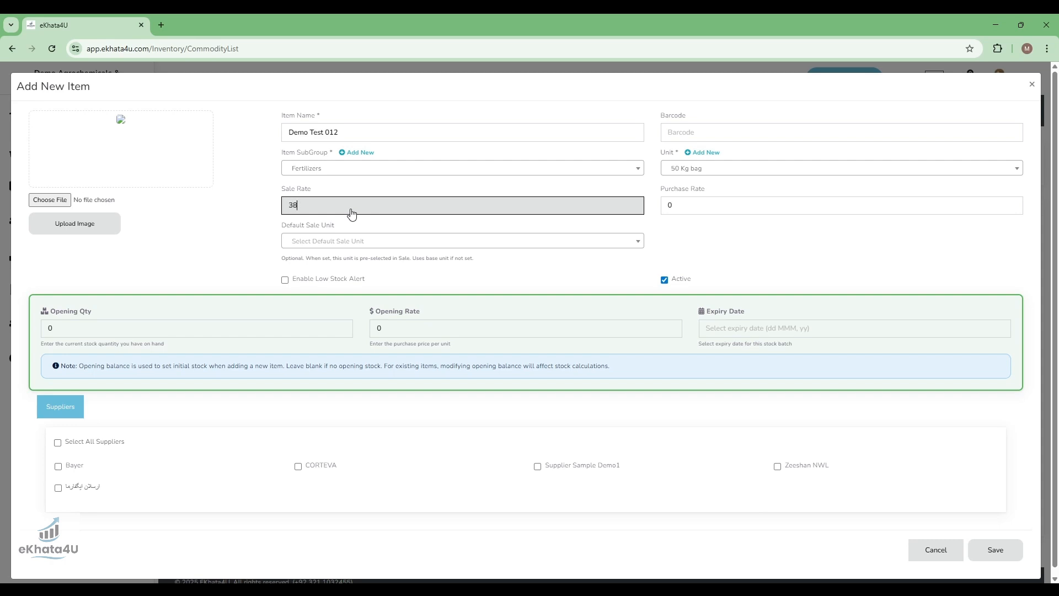
pyautogui.hotkey('ctrl', 'a')
pyautogui.write('8')
pyautogui.press('Tab')
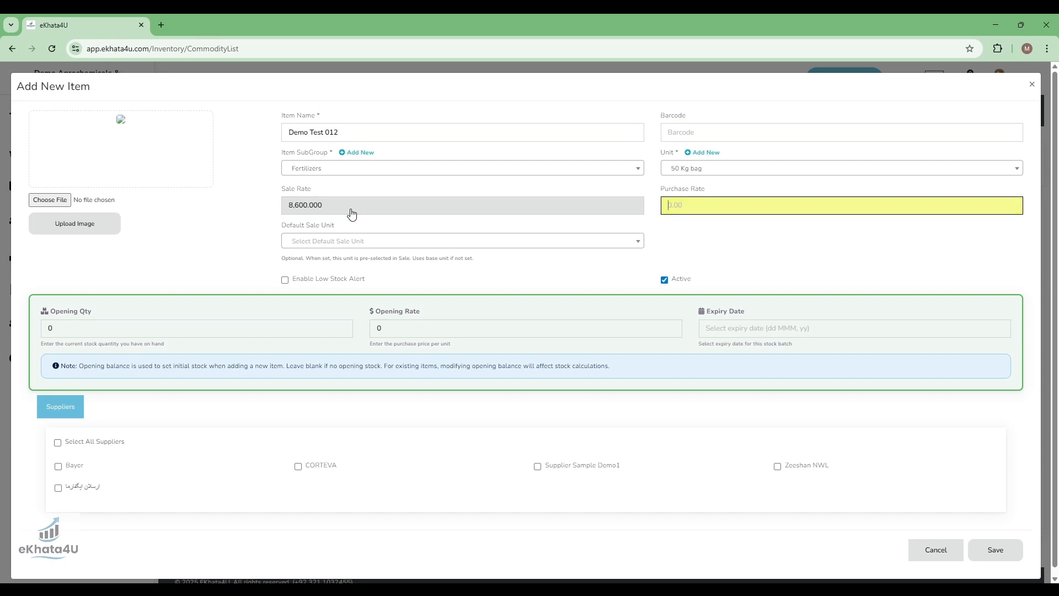
pyautogui.write('8300')
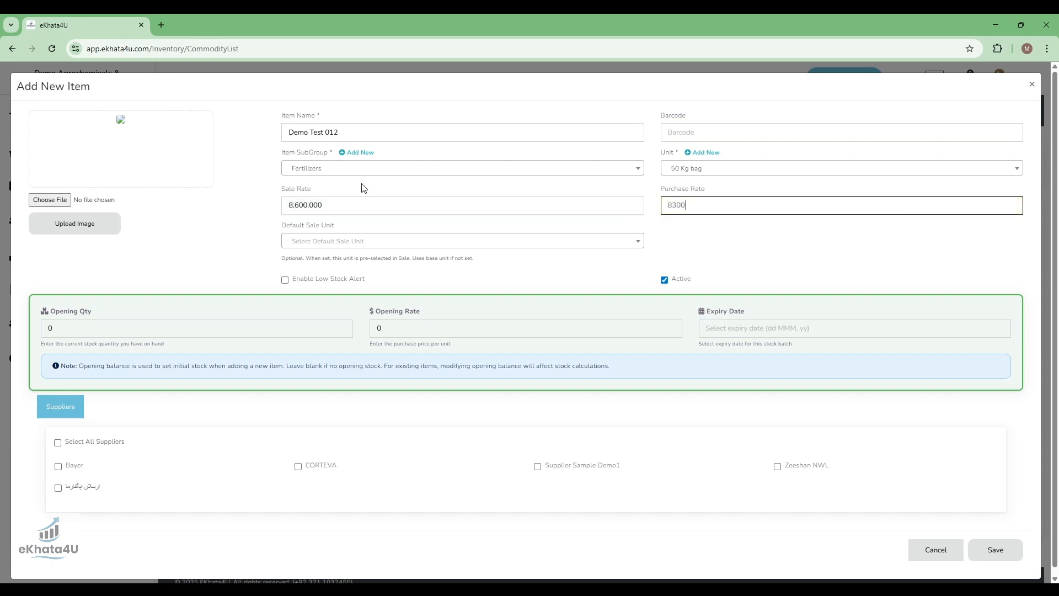
pyautogui.click(341, 242)
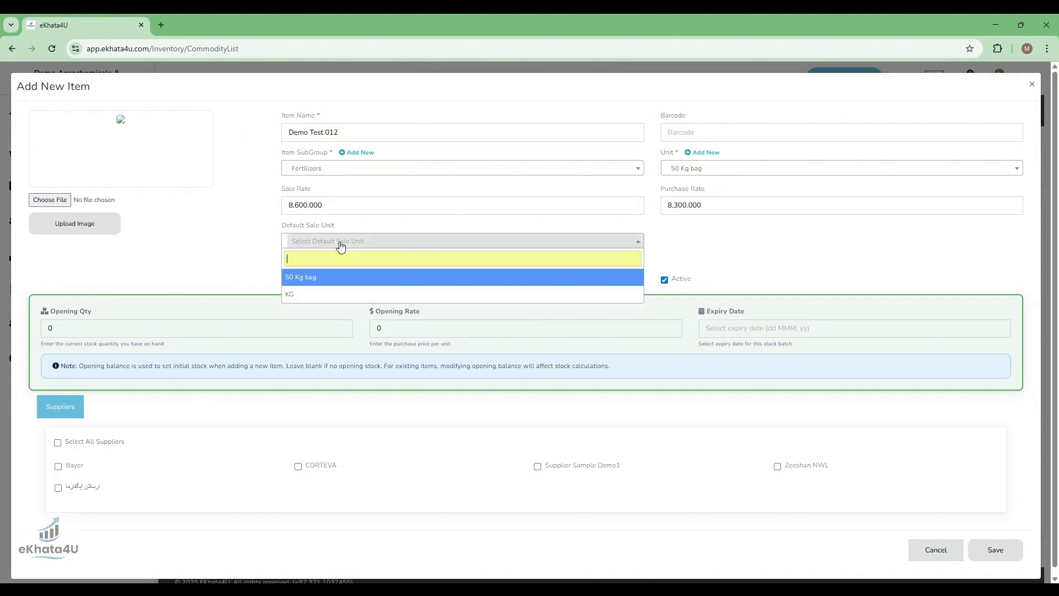
pyautogui.click(308, 277)
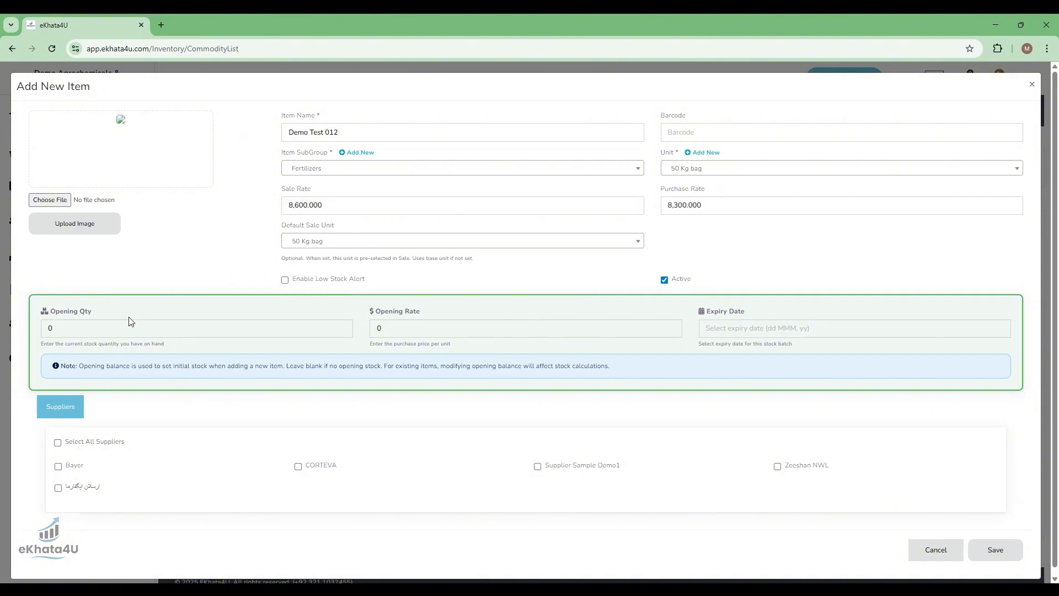
# - Enter the opening stock as quantity 10 at a rate of 8300 with expiry date 13 March, 58
pyautogui.click(105, 334)
pyautogui.press('BackSpace')
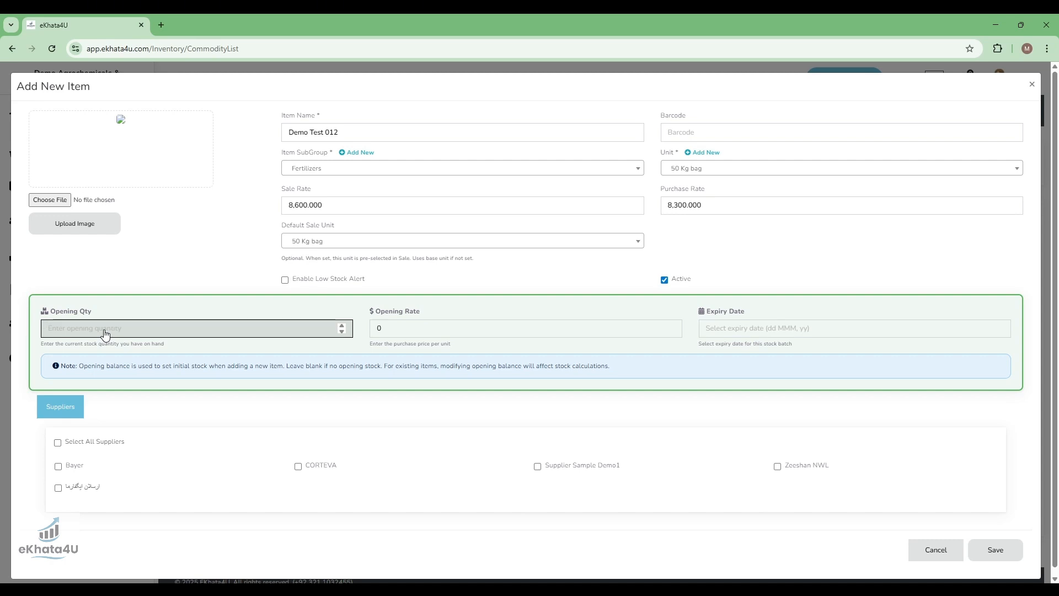
pyautogui.write('10')
pyautogui.press('Tab')
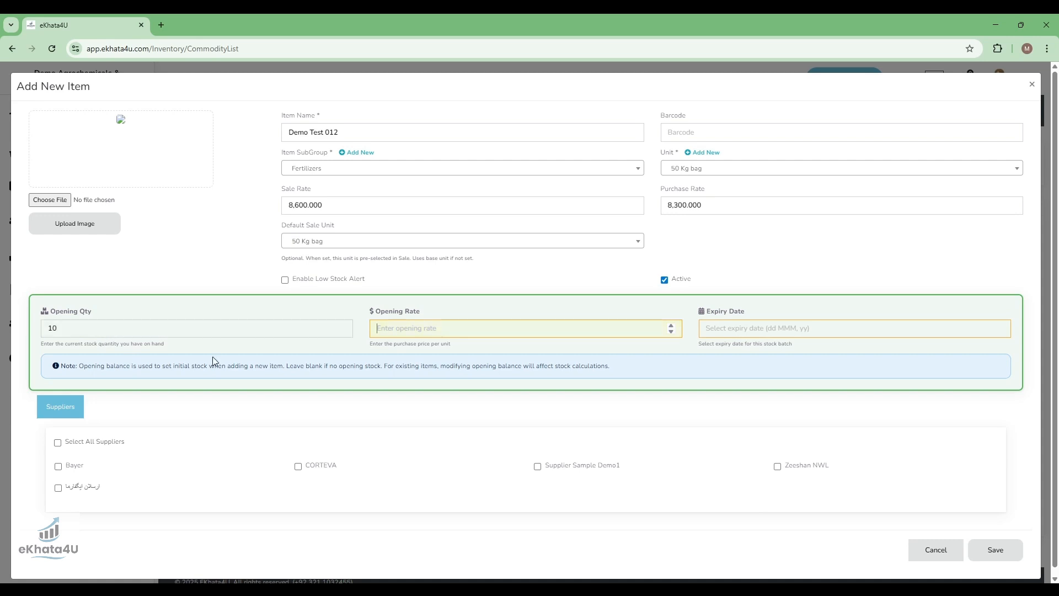
pyautogui.write('8300')
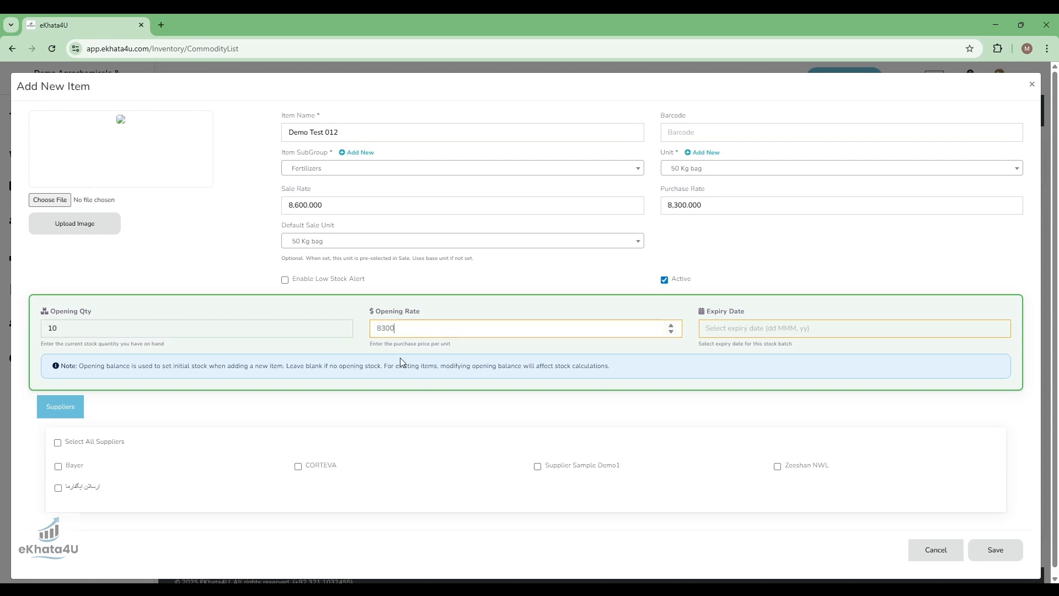
pyautogui.click(834, 331)
pyautogui.click(871, 349)
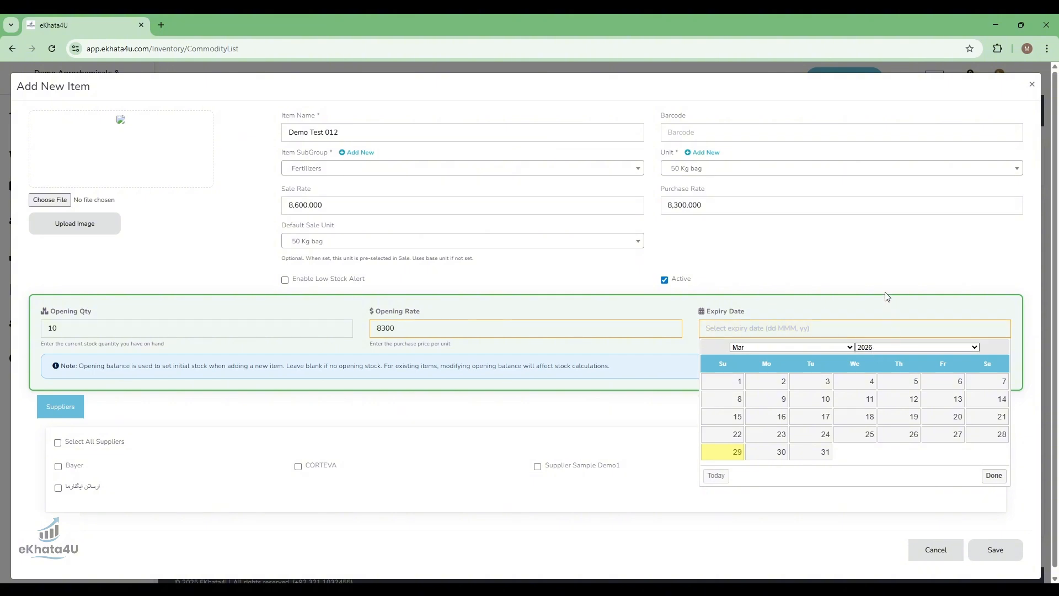
pyautogui.click(886, 295)
pyautogui.click(868, 416)
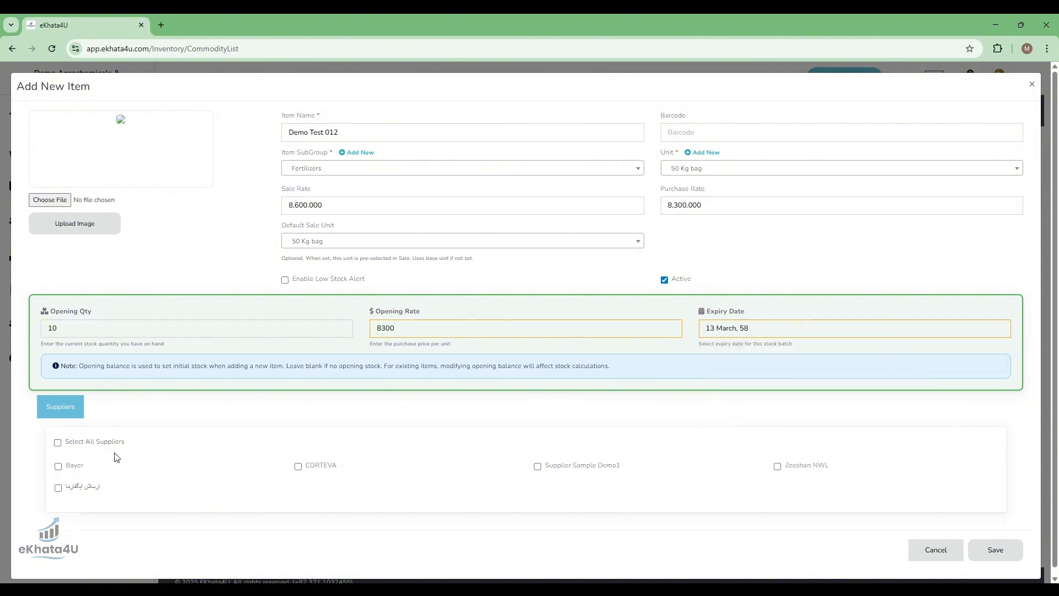
# - Assign Supplier Sample Demo1 and the NWL supplier to the item, then save it and finish adding items
pyautogui.scroll(-1, 113, 450)
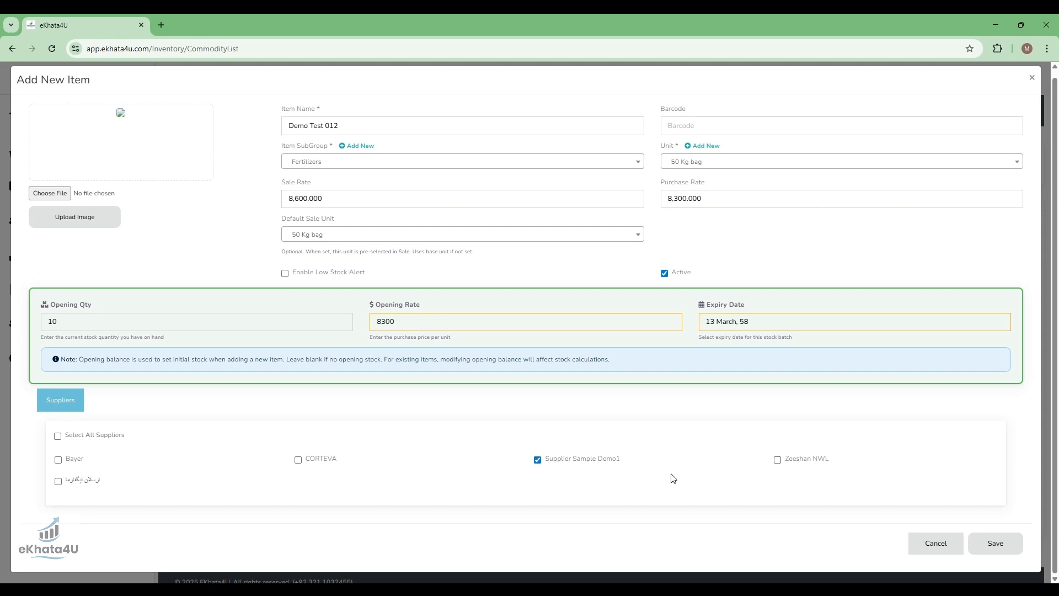
pyautogui.click(777, 460)
pyautogui.click(997, 543)
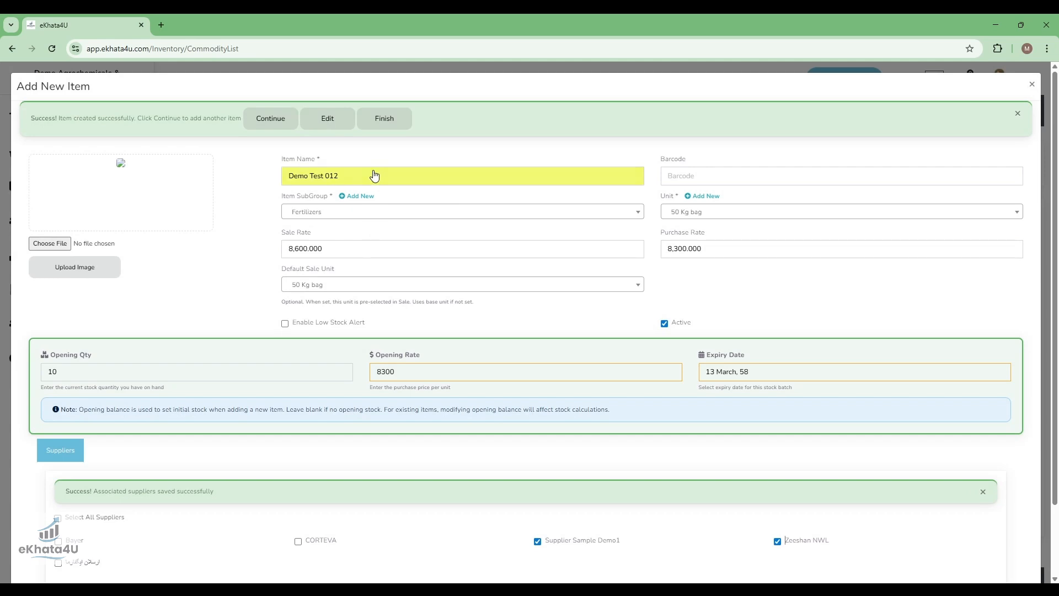
pyautogui.click(381, 122)
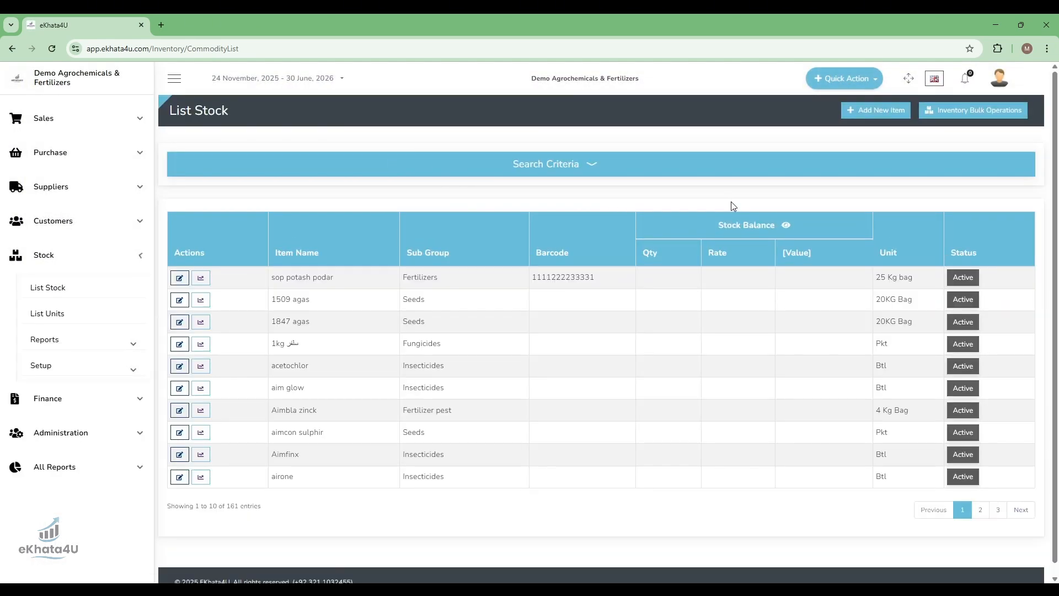
# - Search the stock list for the item name Demo Test 012
pyautogui.click(597, 169)
pyautogui.click(272, 185)
pyautogui.write('Demo Test 012')
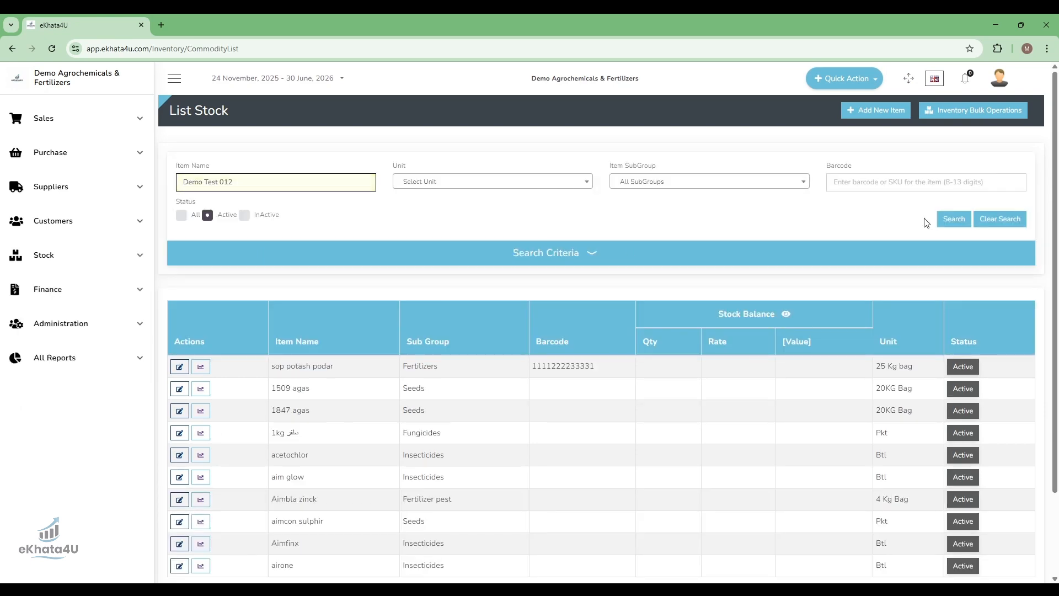
pyautogui.click(950, 219)
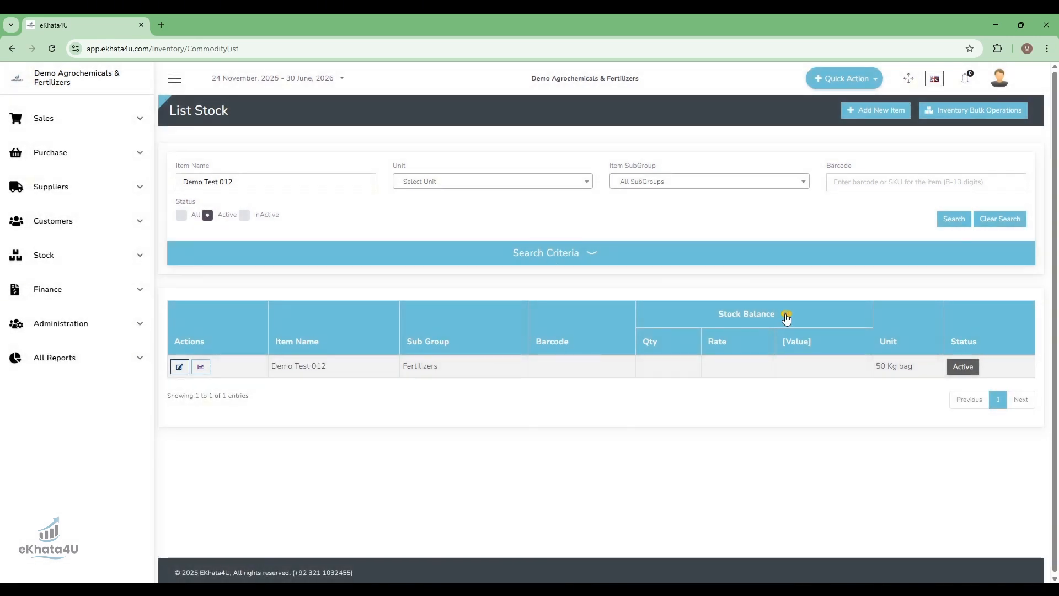
# - Reveal the stock balance of Demo Test 012 and review its saved details in the edit form
pyautogui.click(786, 316)
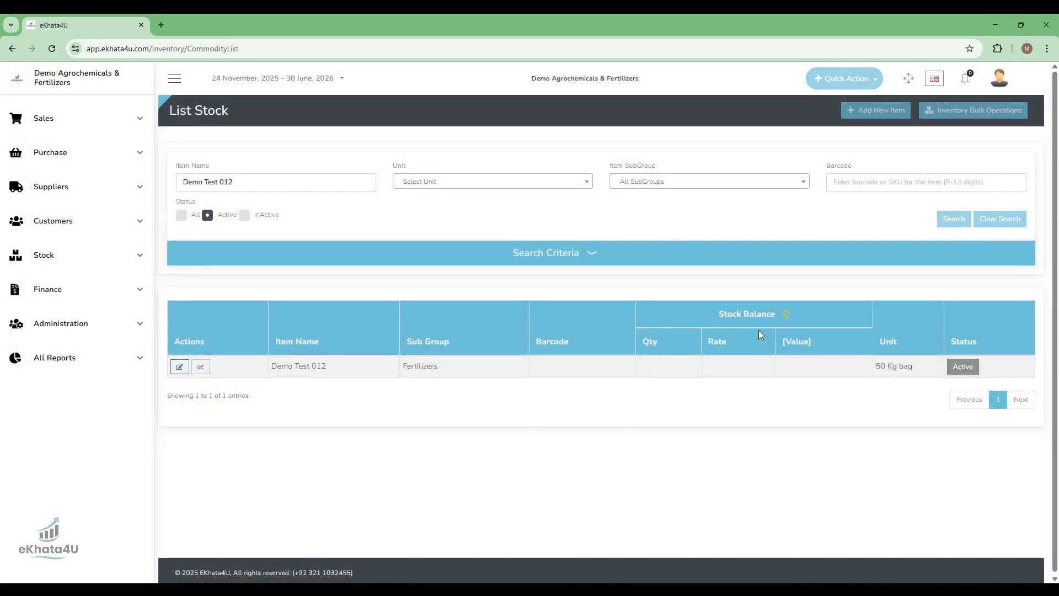
pyautogui.doubleClick(693, 367)
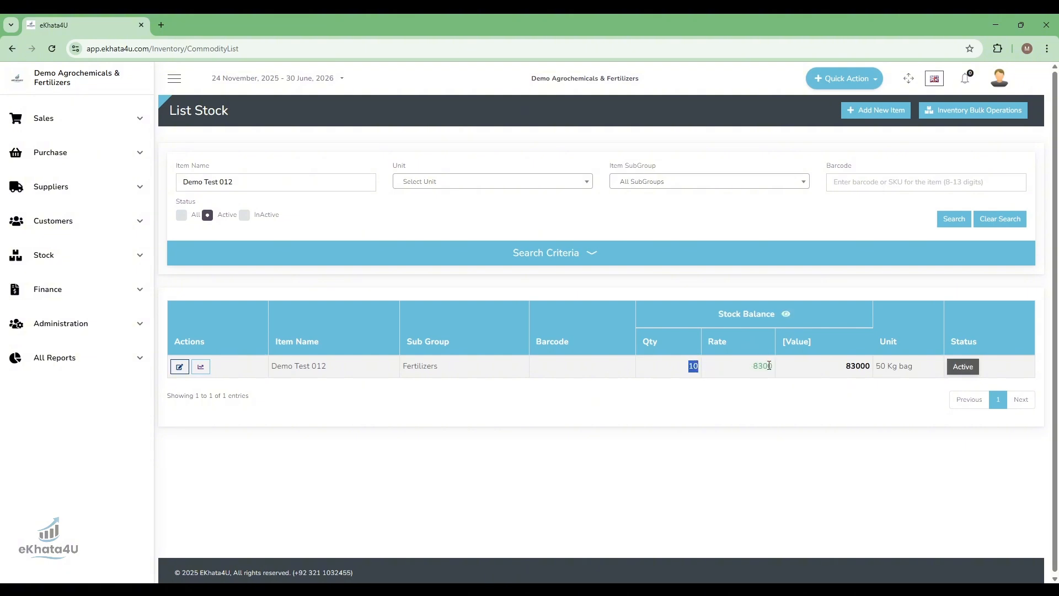
pyautogui.click(844, 367)
pyautogui.click(180, 368)
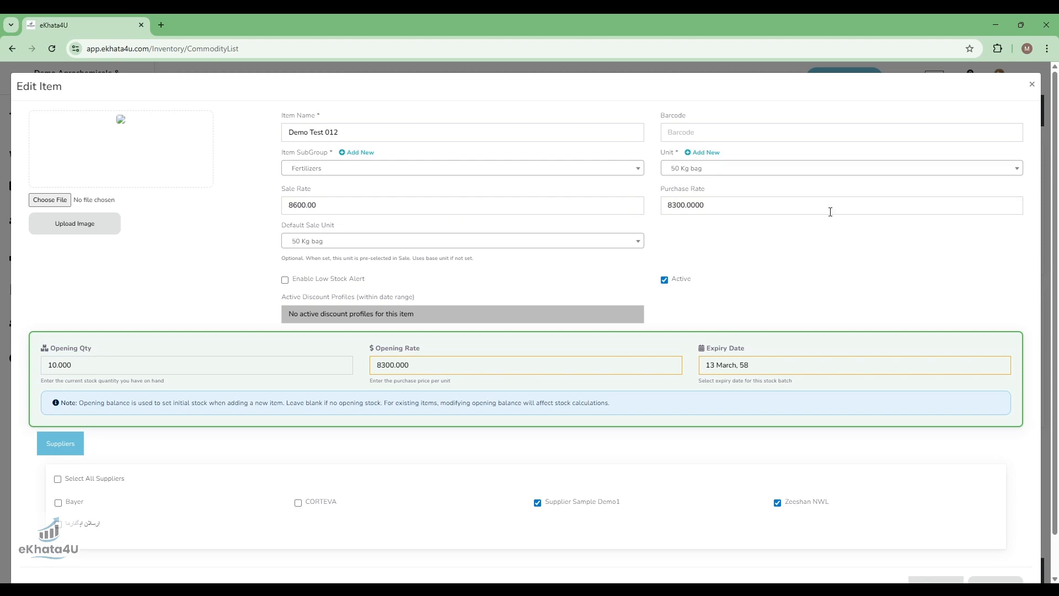
pyautogui.click(1031, 84)
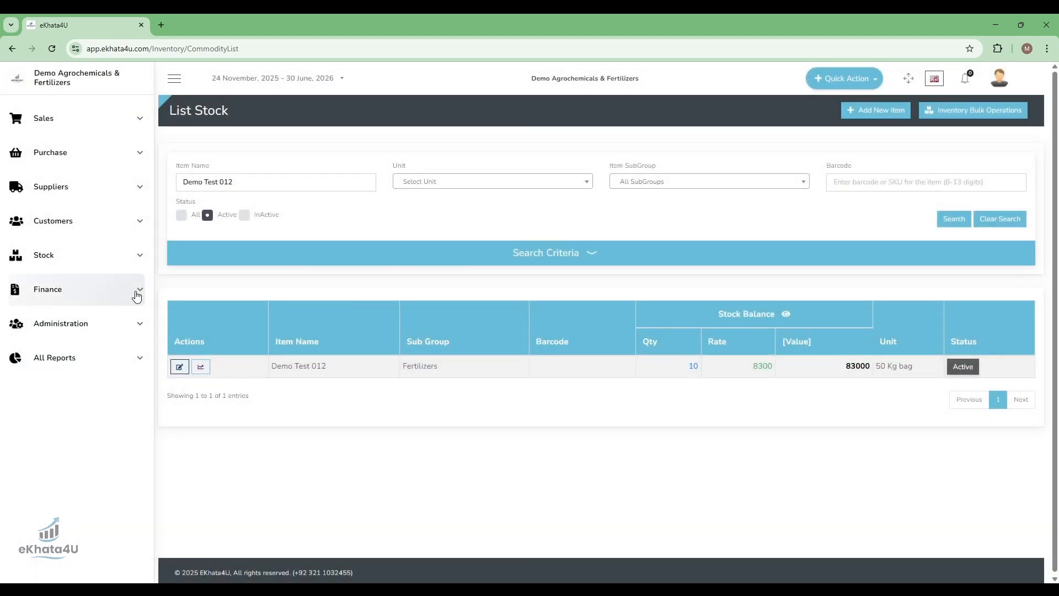
pyautogui.doubleClick(694, 365)
pyautogui.moveTo(695, 365); pyautogui.dragTo(768, 368)
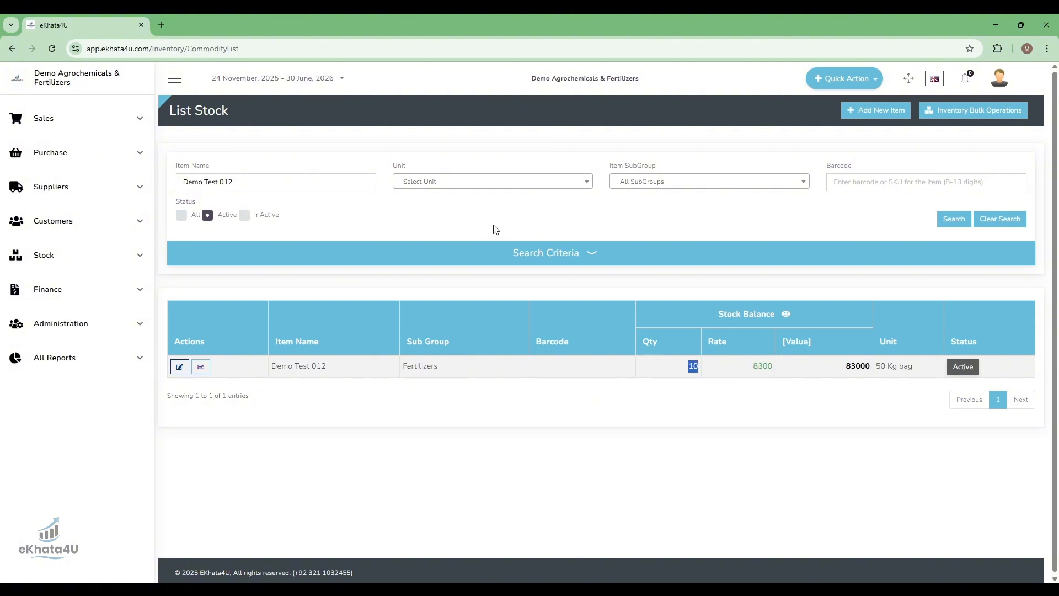
# - Open the stock setup page for setting the rate list and search it for Demo Test 012
pyautogui.click(87, 255)
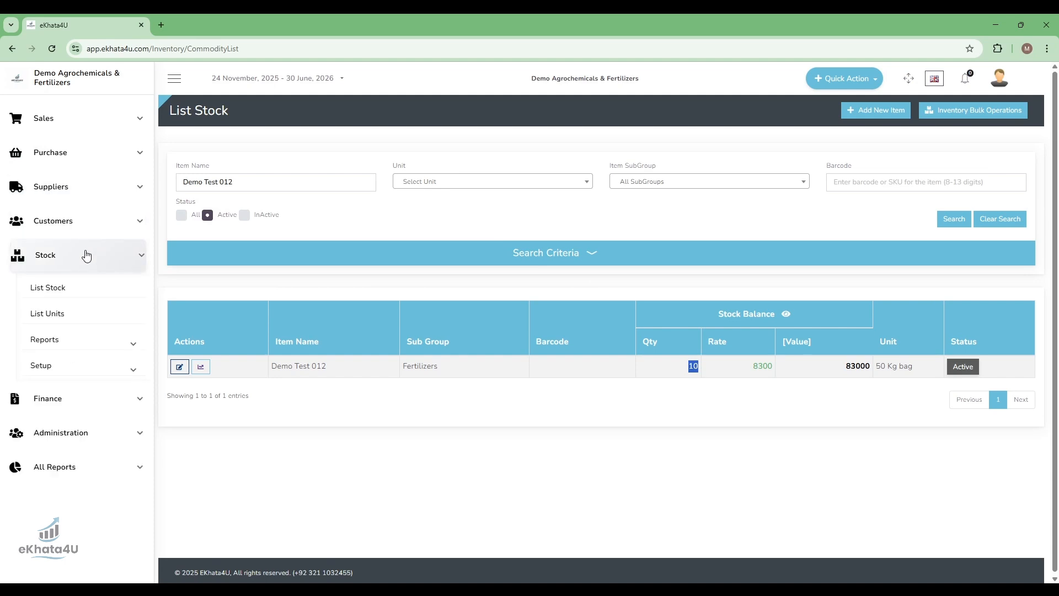
pyautogui.click(75, 366)
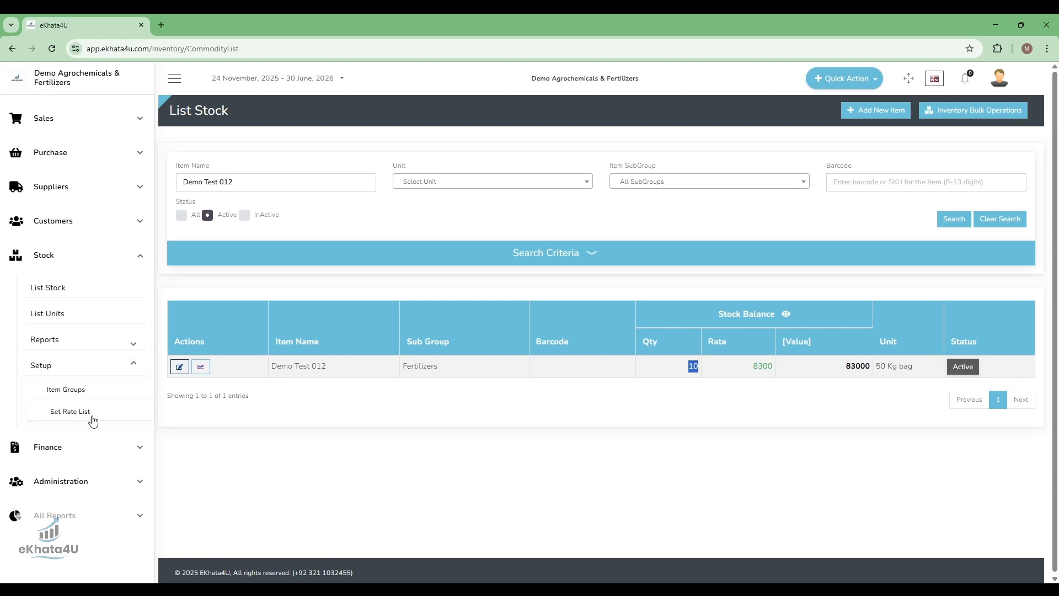
pyautogui.click(132, 414)
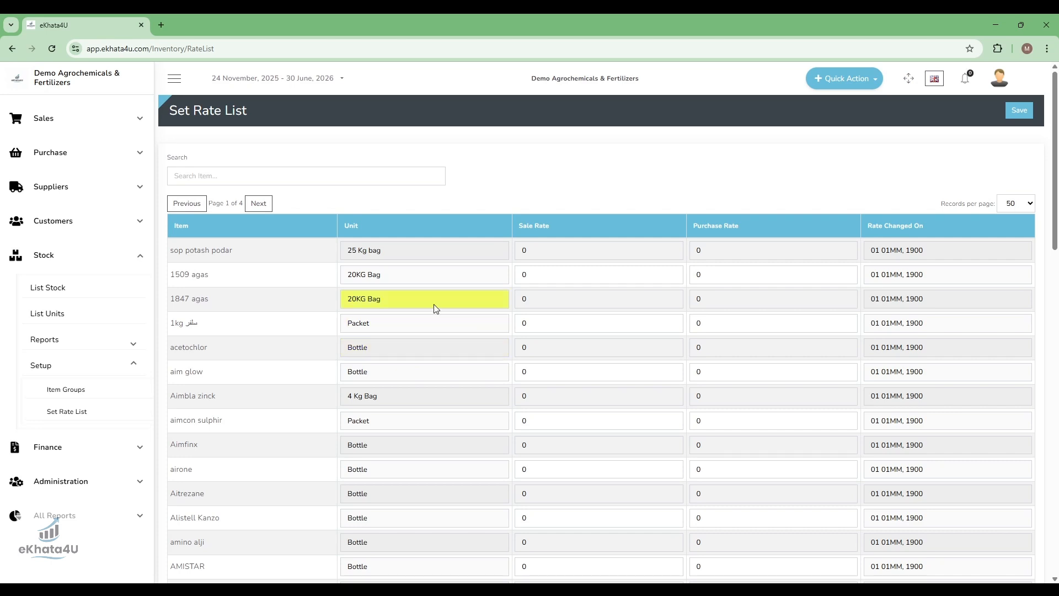
pyautogui.click(234, 180)
pyautogui.write('Demo Test 012')
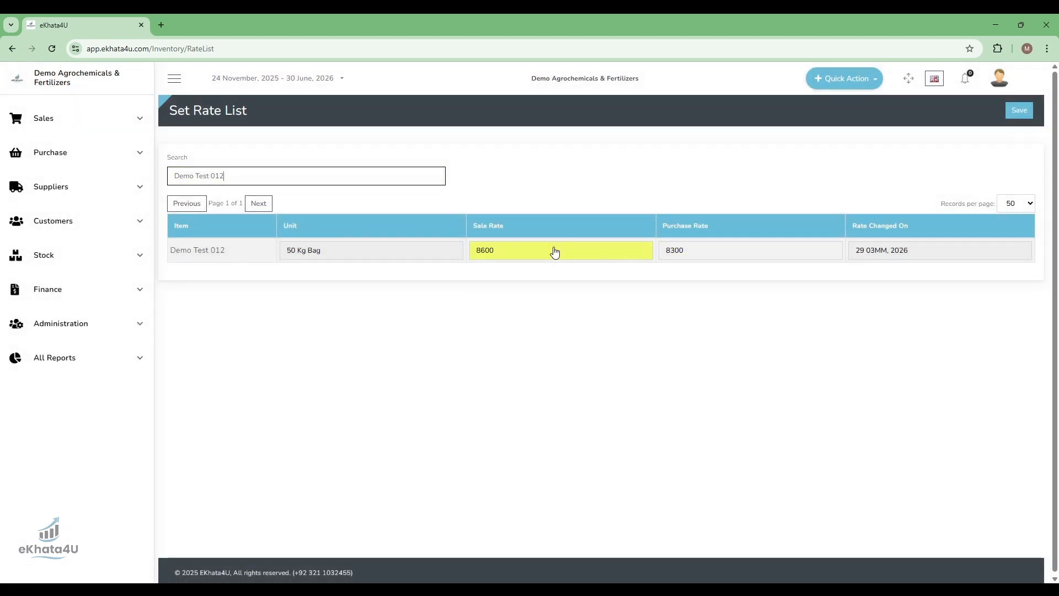
# - Set the sale rate of Demo Test 012 to 8750 and save the rate list
pyautogui.click(521, 256)
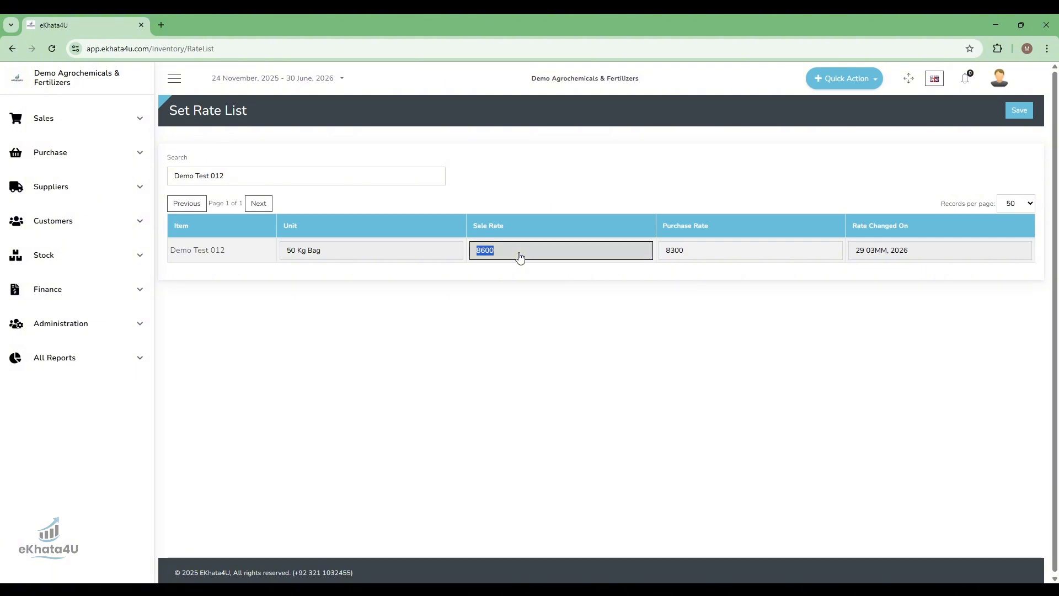
pyautogui.write('8750')
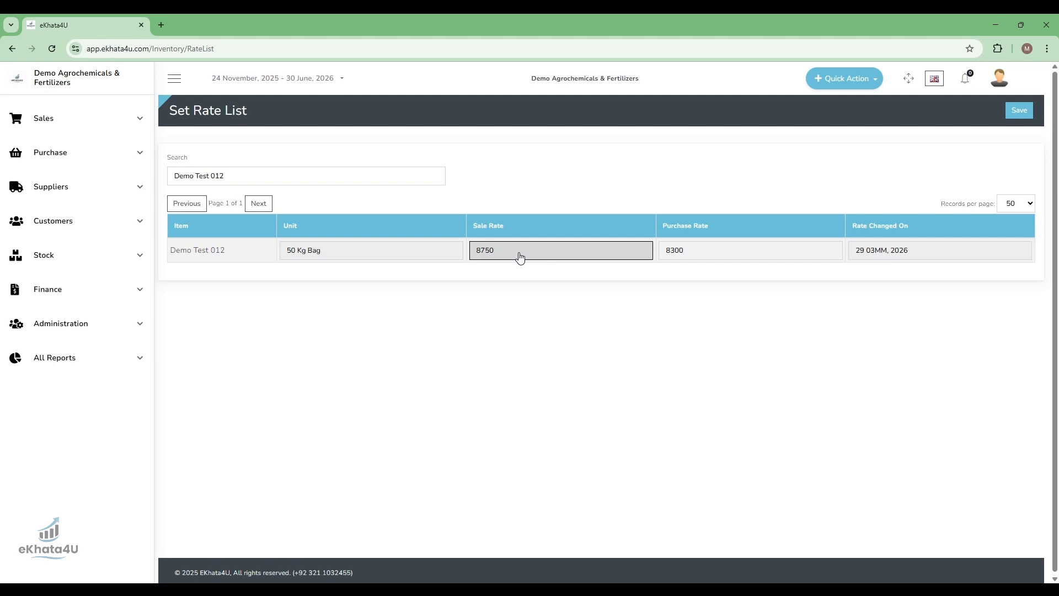
pyautogui.click(1021, 111)
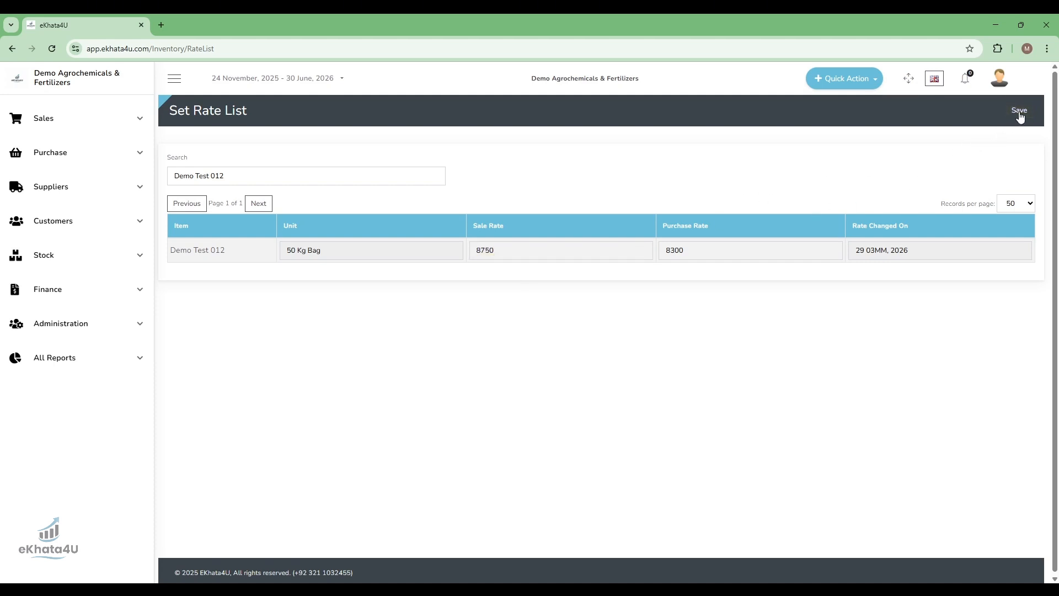
# - Clear the item search so the rate list shows all items again
pyautogui.tripleClick(239, 174)
pyautogui.press('BackSpace')
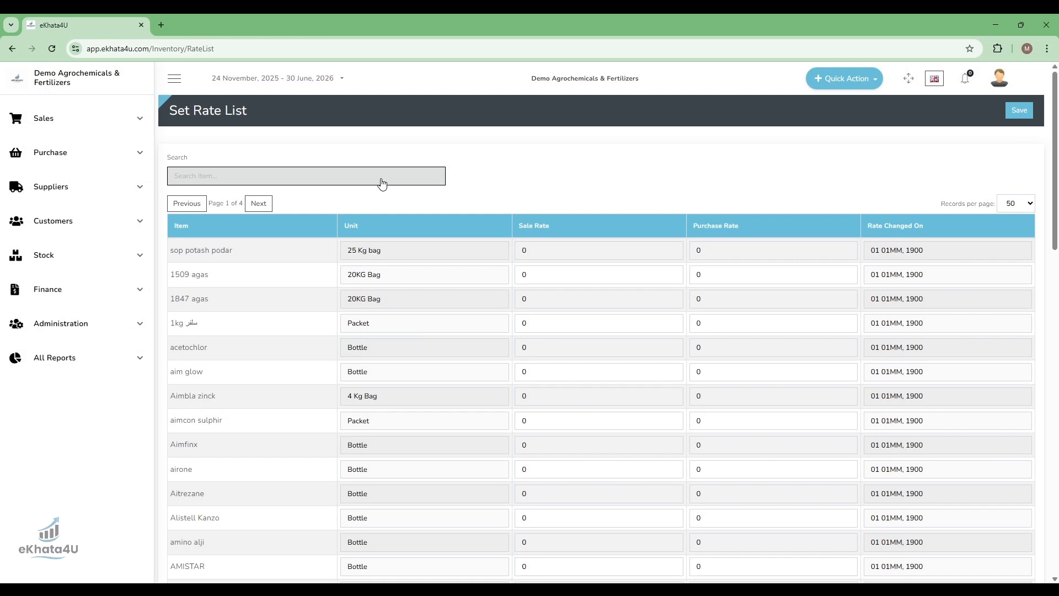
pyautogui.click(257, 183)
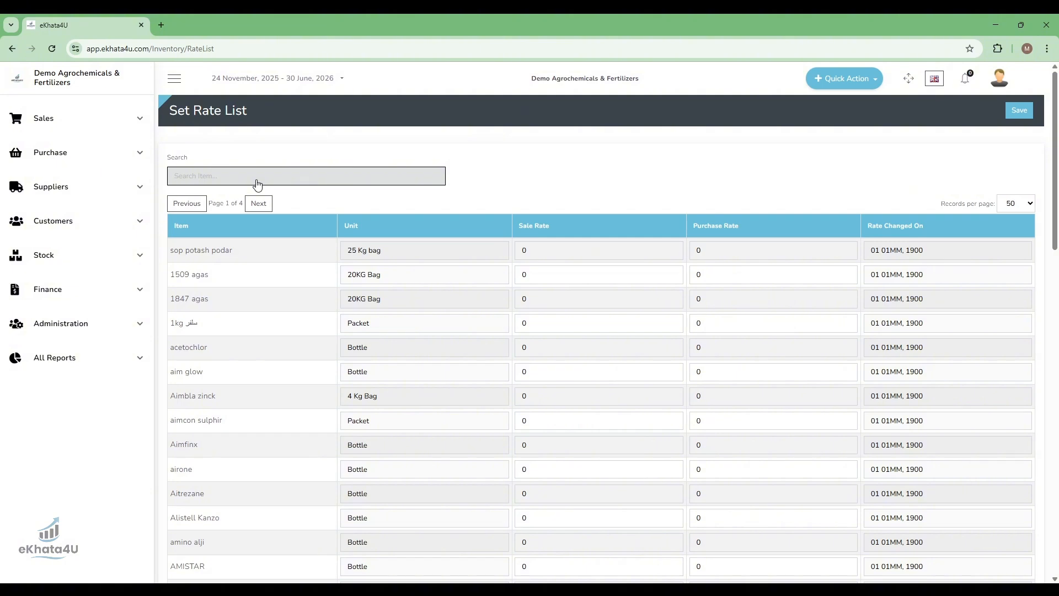